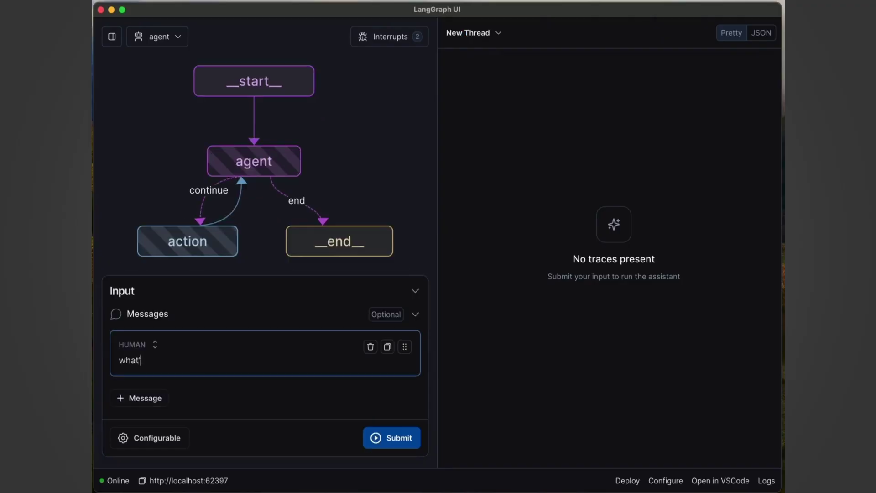
pyautogui.write('yc')
# Step: Submit 'what's the weather in nyc' and resume the paused run into the action step
pyautogui.click(398, 437)
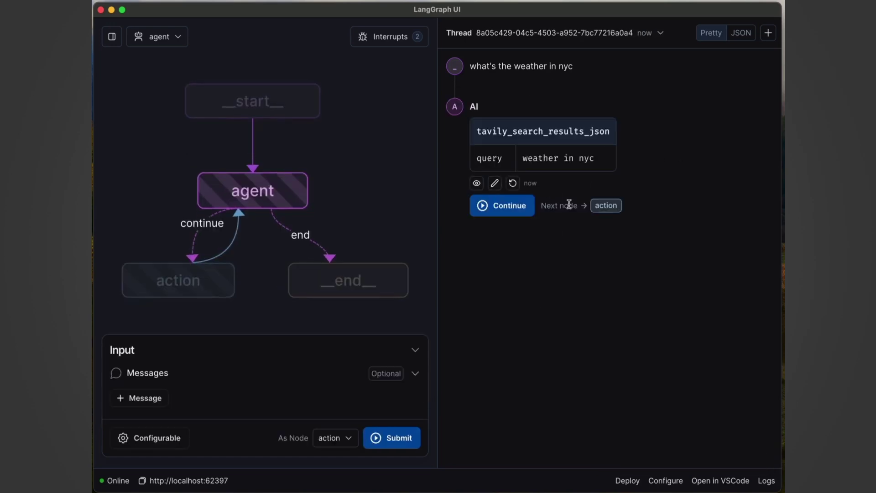
pyautogui.click(520, 207)
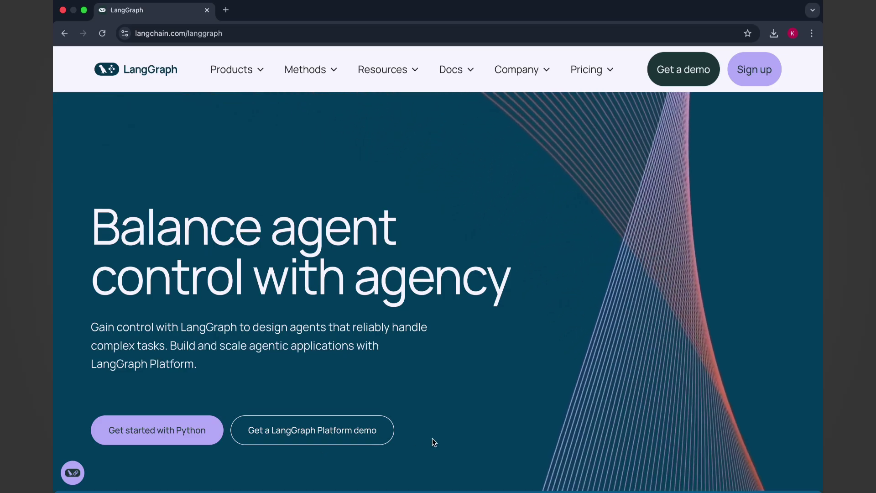
pyautogui.scroll(-5, 432, 438)
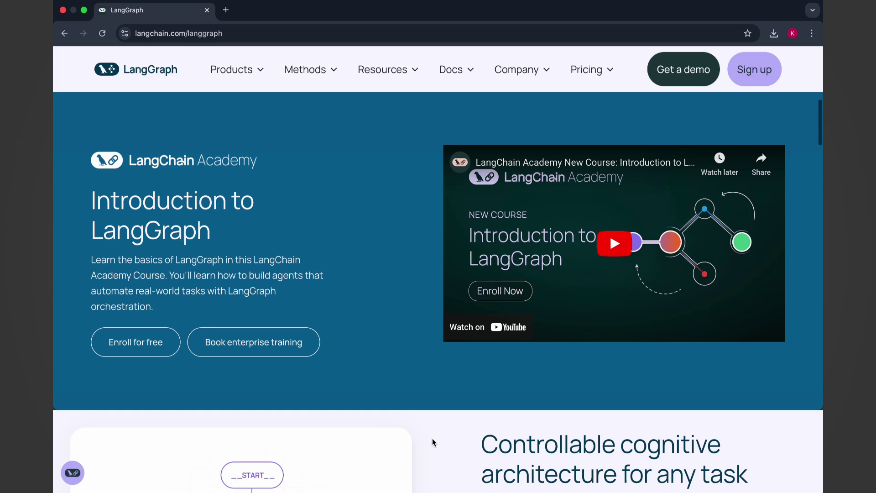
pyautogui.scroll(1, 432, 442)
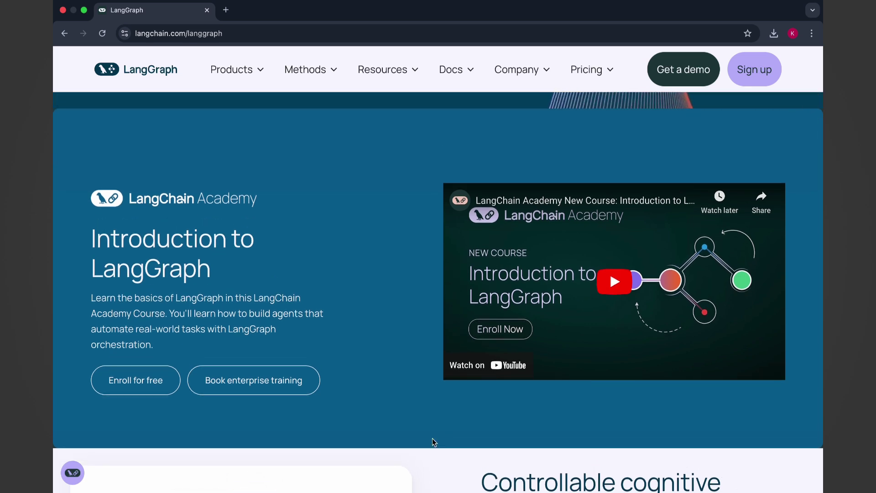
pyautogui.scroll(-7, 432, 442)
pyautogui.scroll(2, 431, 441)
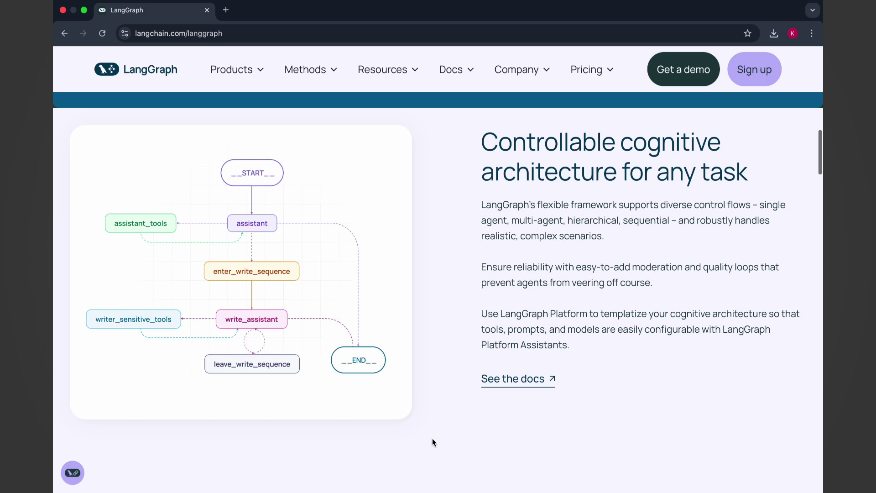
pyautogui.scroll(-1, 432, 441)
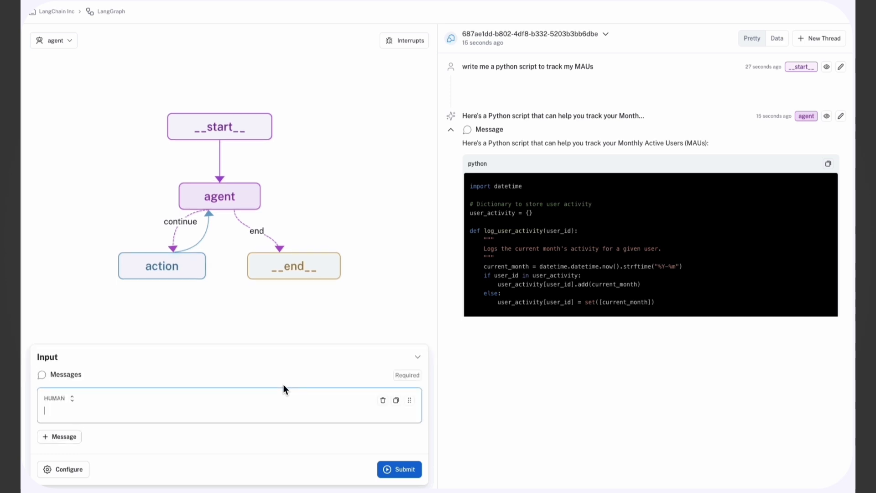
pyautogui.write('write me a python script to track my MAUs')
# Step: Submit the request 'write me a python script to track my MAUs' to the agent
pyautogui.hotkey('ctrl', 'Return')
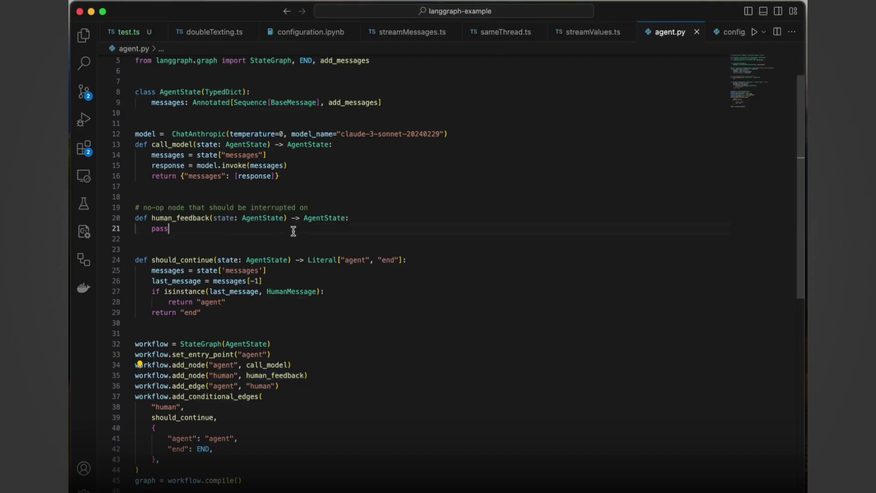
# Step: Set an interrupt before the human node and run the graph with 'hi'
pyautogui.moveTo(290, 227); pyautogui.dragTo(123, 205)
pyautogui.click(236, 230)
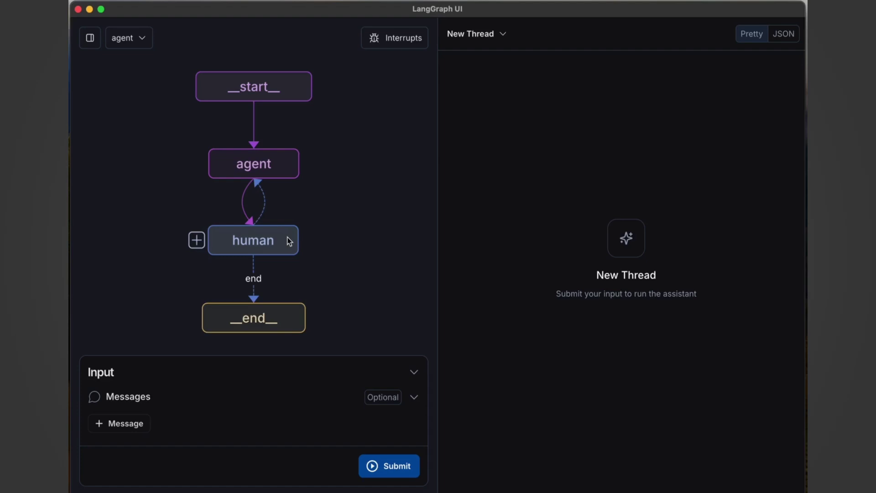
pyautogui.click(197, 240)
pyautogui.click(125, 424)
pyautogui.click(162, 386)
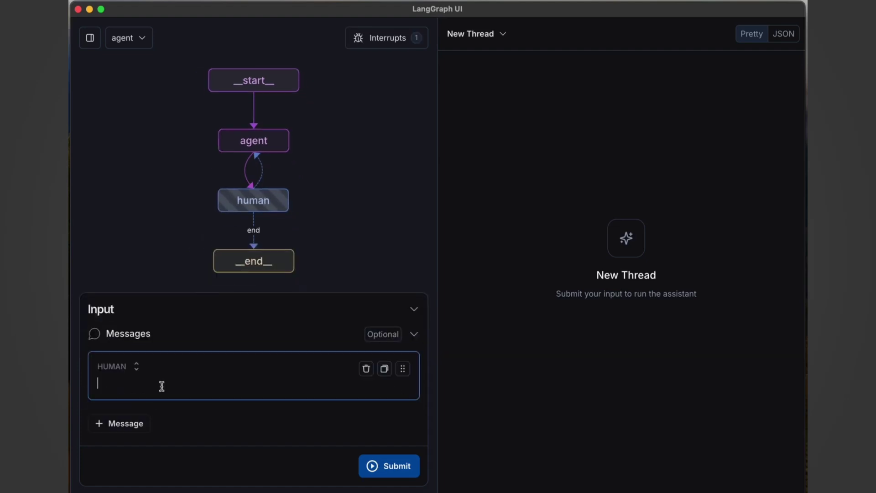
pyautogui.click(399, 472)
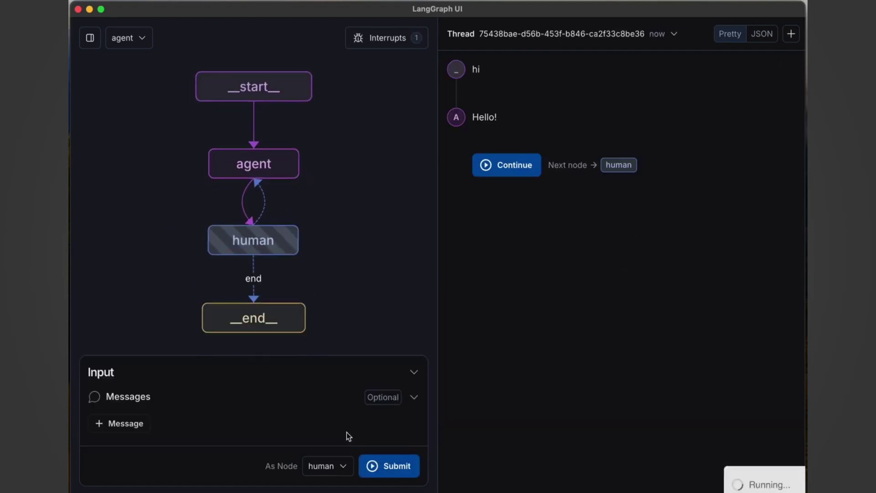
# Step: Send 'respond in french from now on' as the human node, then resume the run
pyautogui.click(126, 424)
pyautogui.click(150, 384)
pyautogui.write('respond in french from now on')
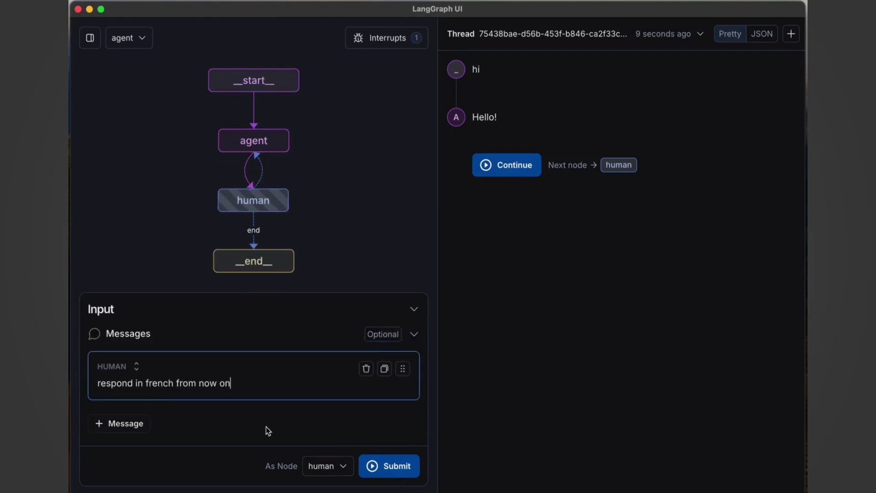
pyautogui.click(391, 466)
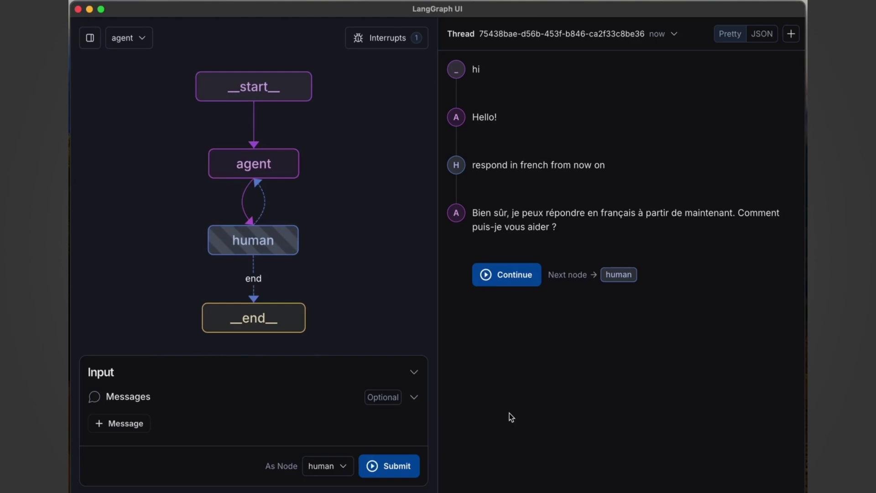
pyautogui.click(513, 276)
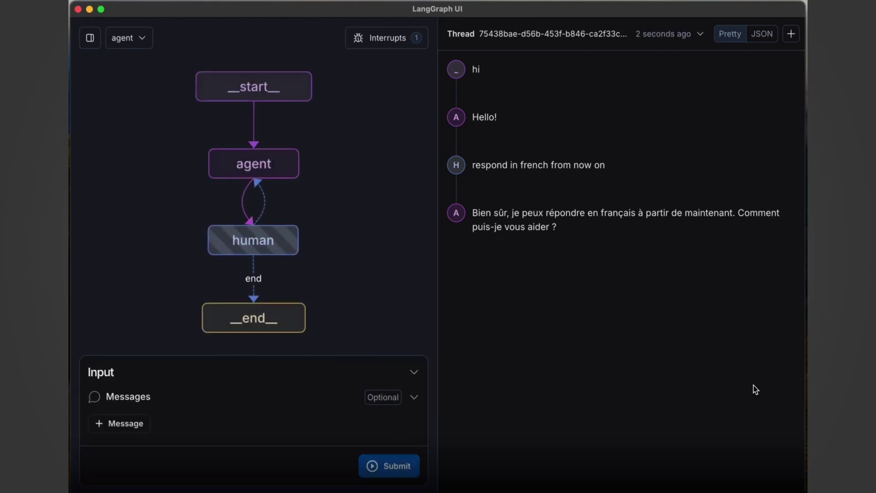
pyautogui.write('wh')
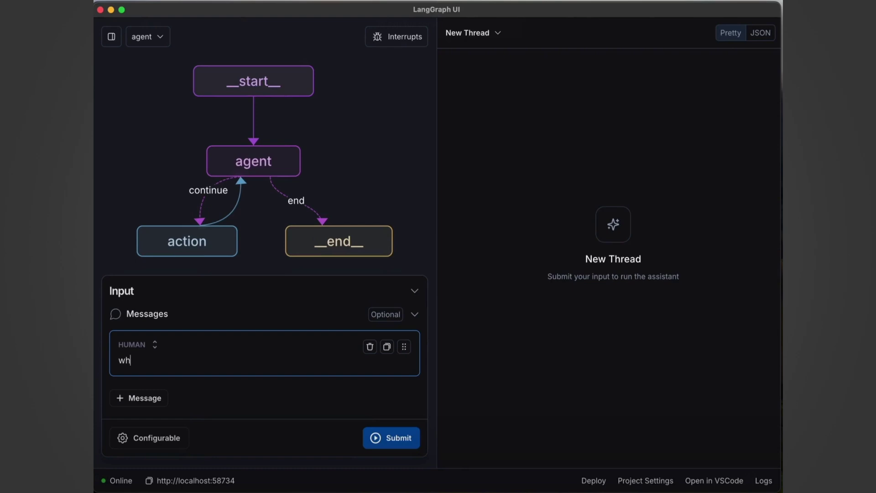
pyautogui.write('o created you')
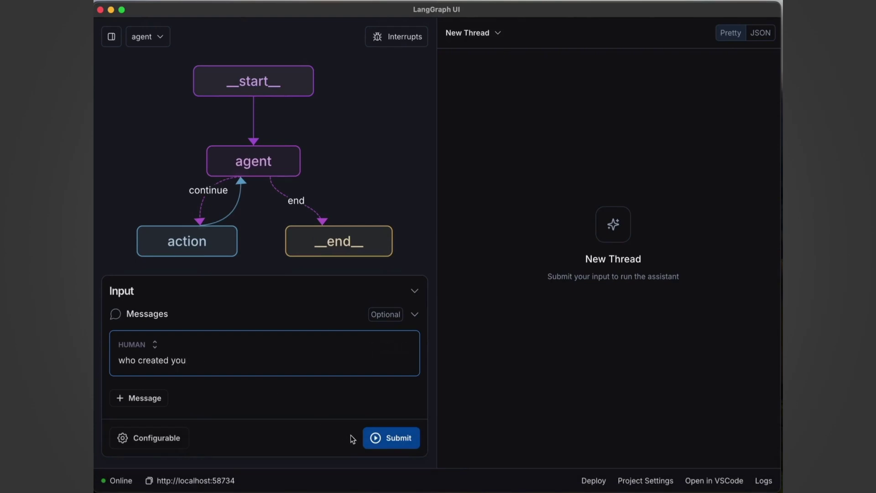
# Step: Submit the question 'who created you' as a new thread
pyautogui.click(387, 439)
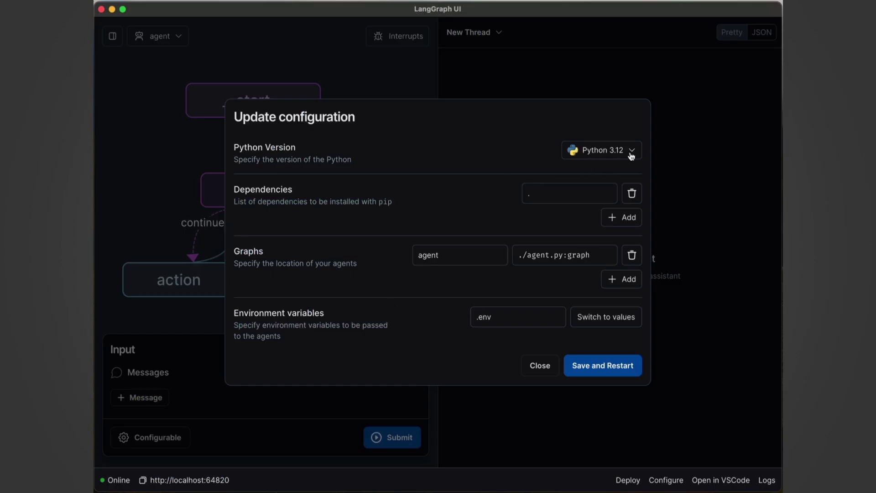
# Step: Change the project's Python version from 3.12 to 3.11, then save and restart
pyautogui.click(630, 156)
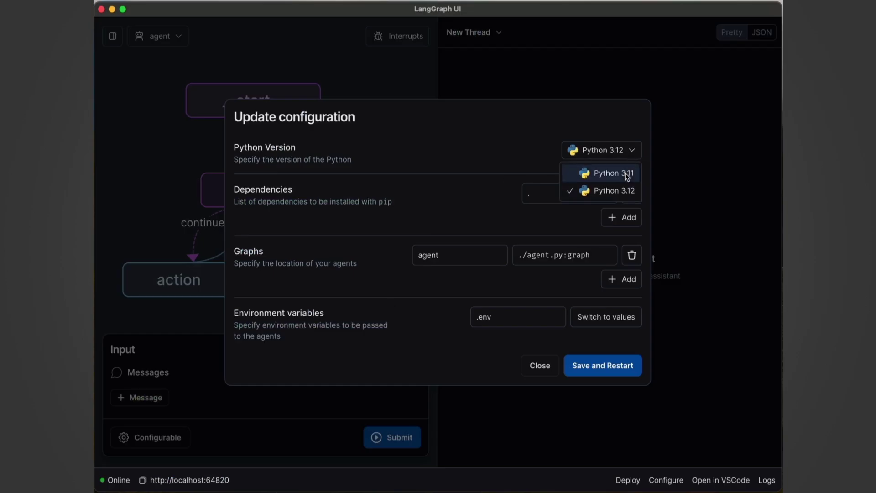
pyautogui.click(625, 172)
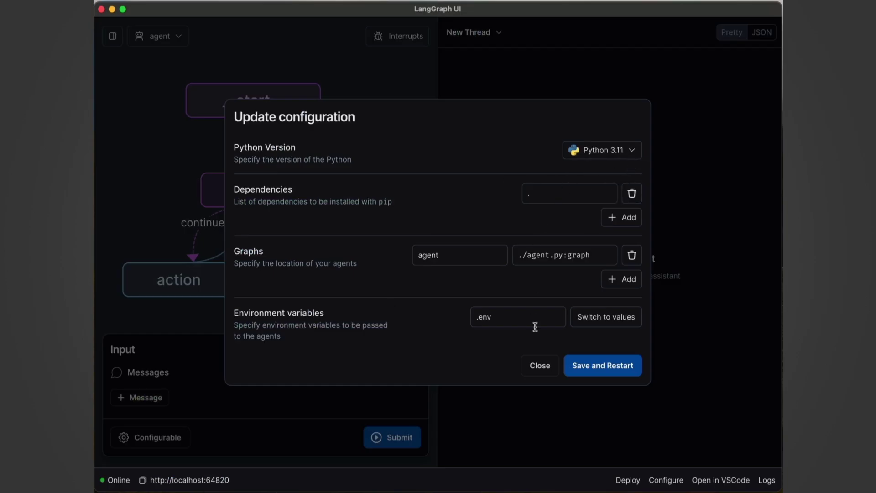
pyautogui.click(602, 366)
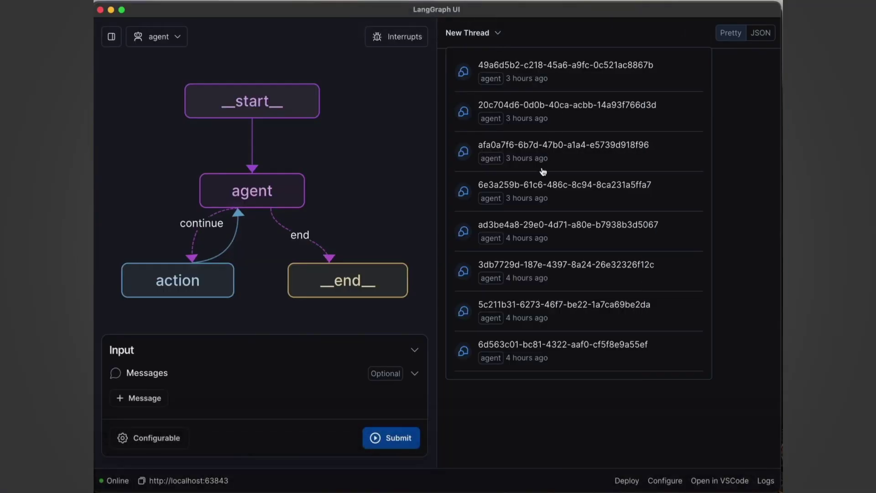
# Step: Reopen the earlier weather-in-nyc thread and continue through each interrupt to the final answer
pyautogui.click(568, 108)
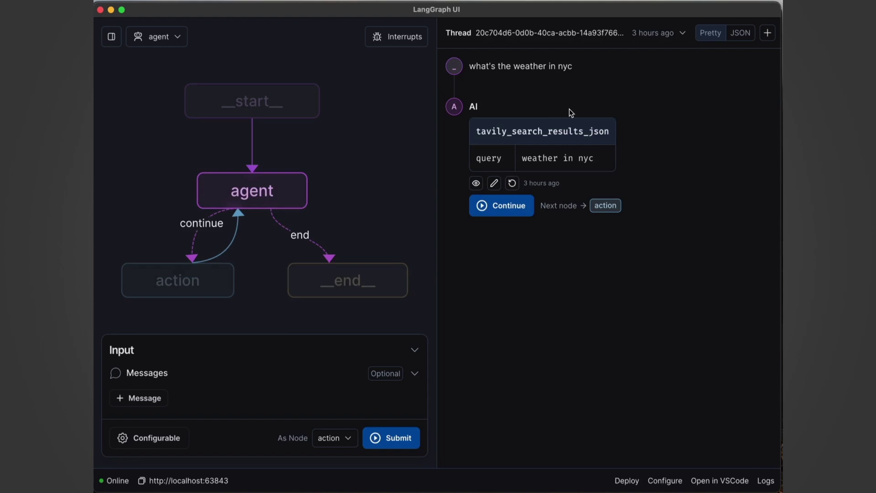
pyautogui.click(596, 33)
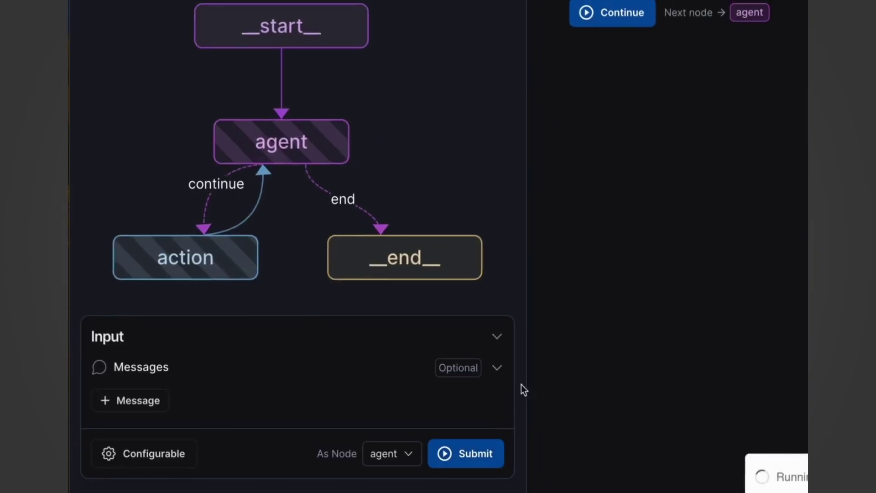
pyautogui.click(595, 50)
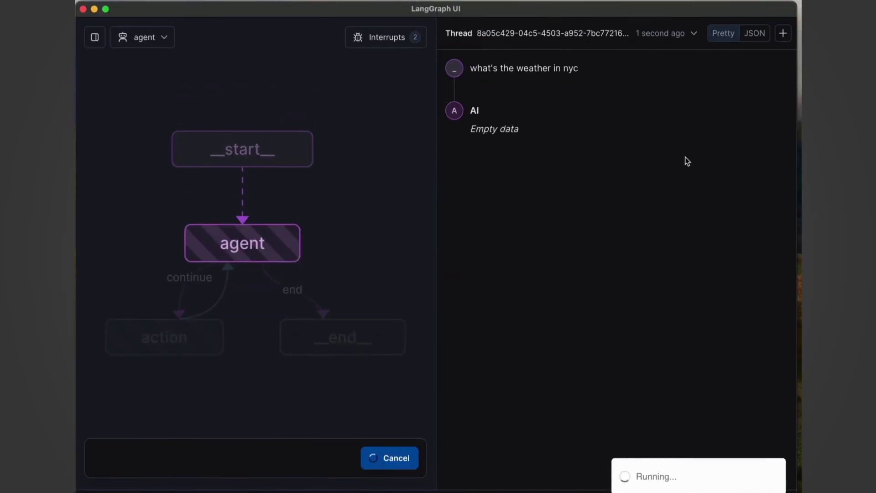
pyautogui.click(524, 218)
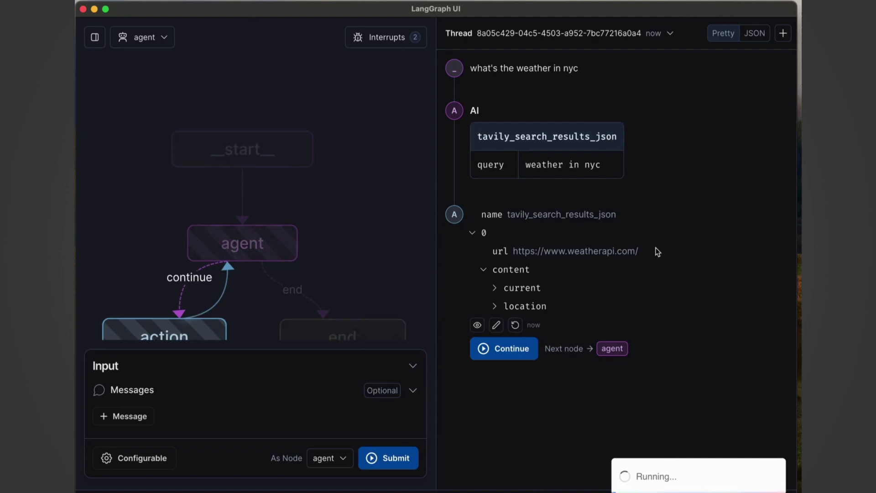
pyautogui.click(521, 355)
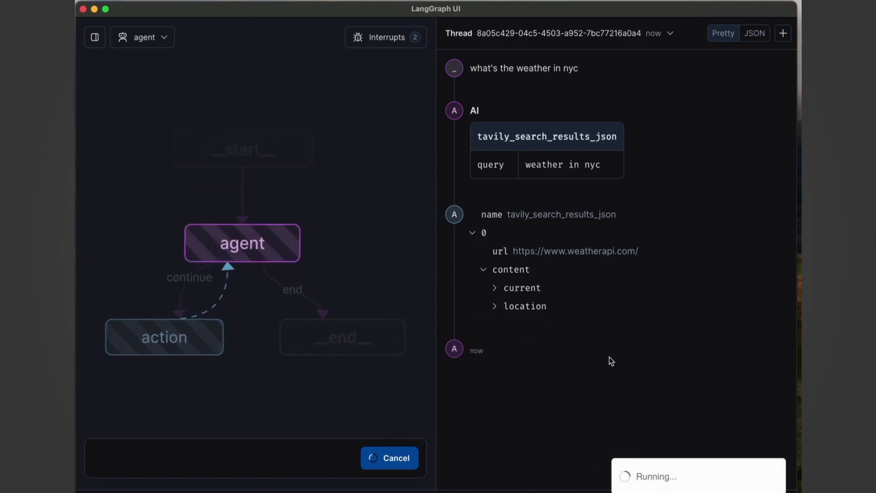